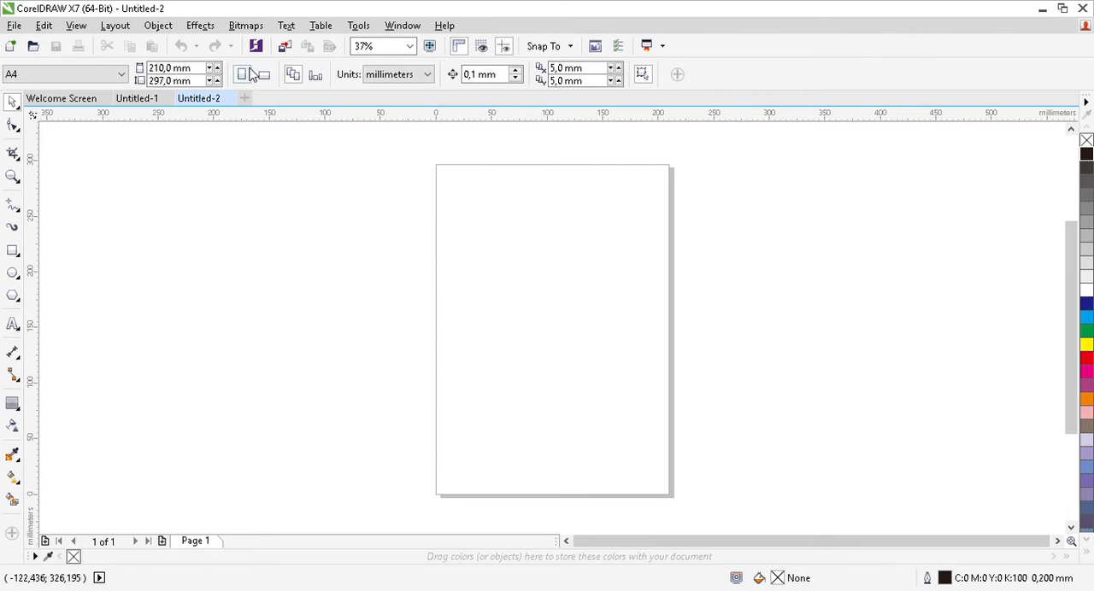
Switch the A4 page to landscape and add a rectangle covering the whole page.
{"action": "left_click", "coordinate": [262, 75]}
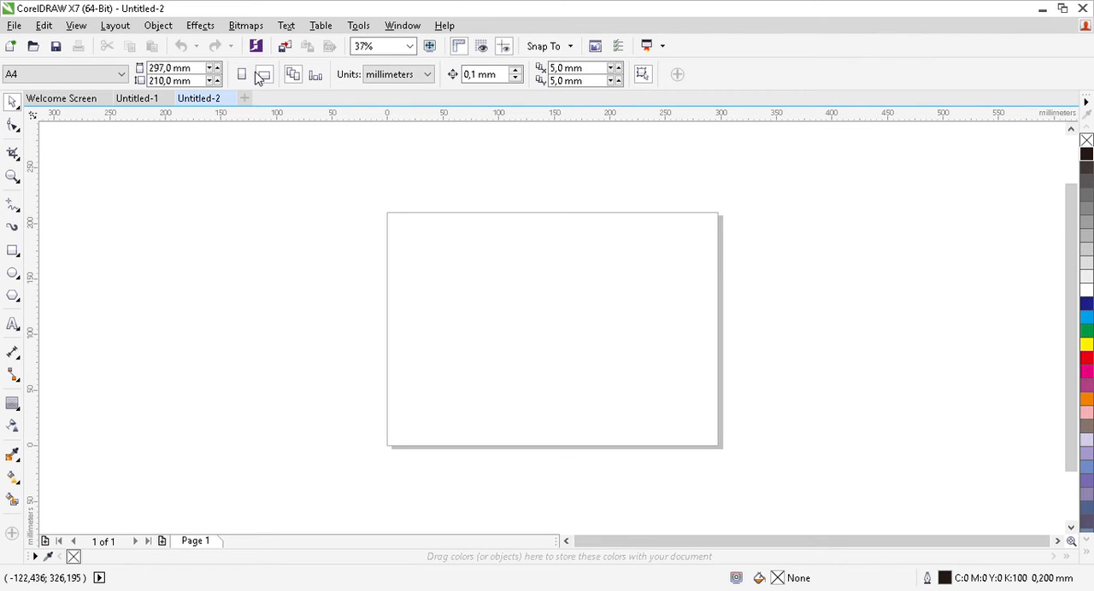
{"action": "left_click", "coordinate": [9, 254]}
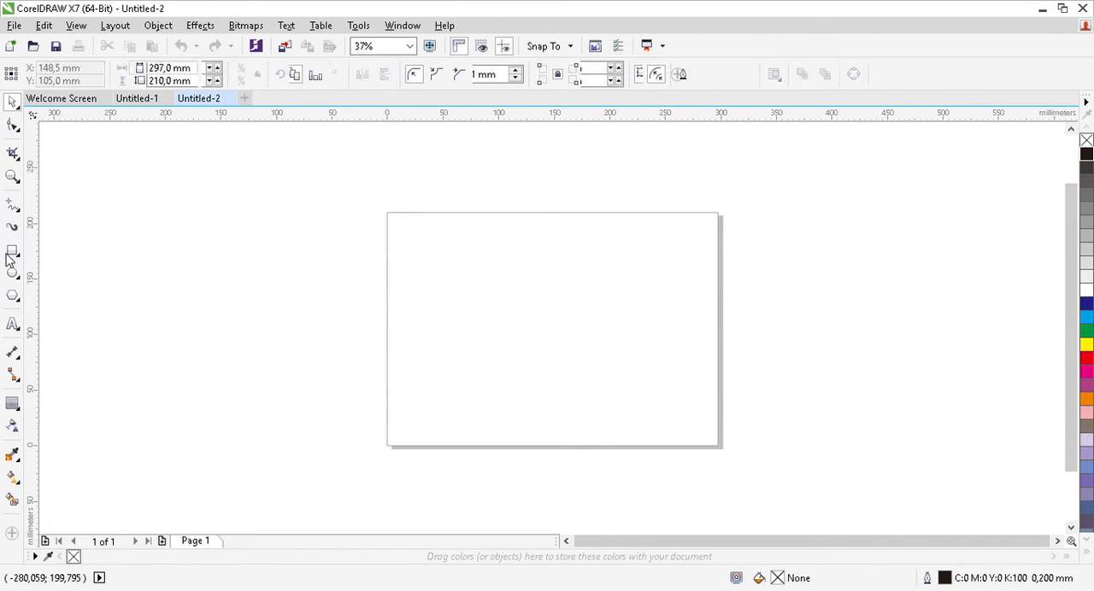
{"action": "double_click", "coordinate": [11, 254]}
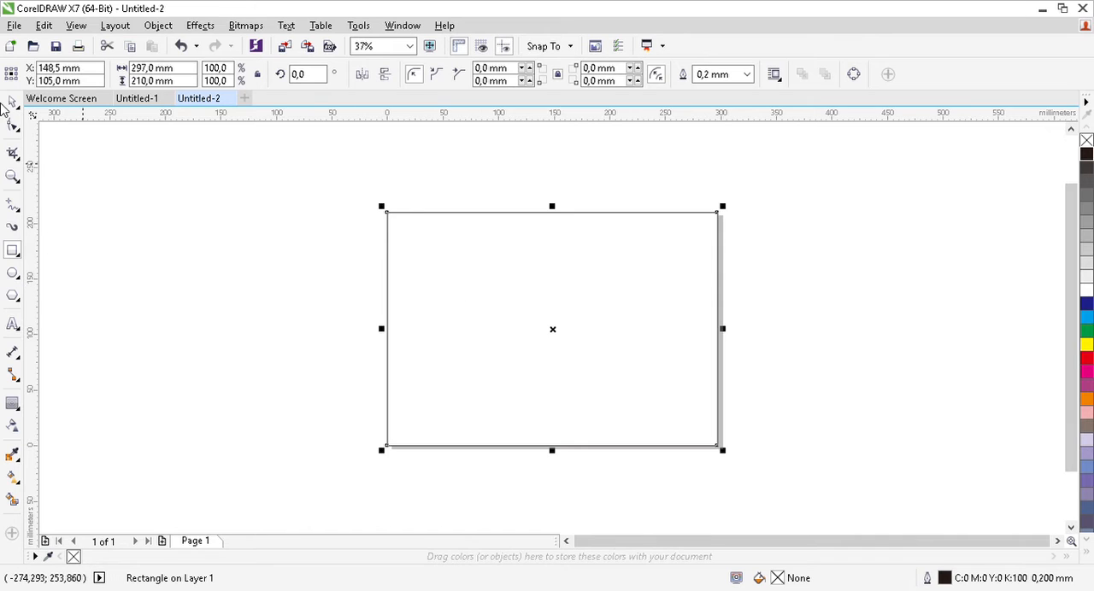
{"action": "left_click", "coordinate": [12, 103]}
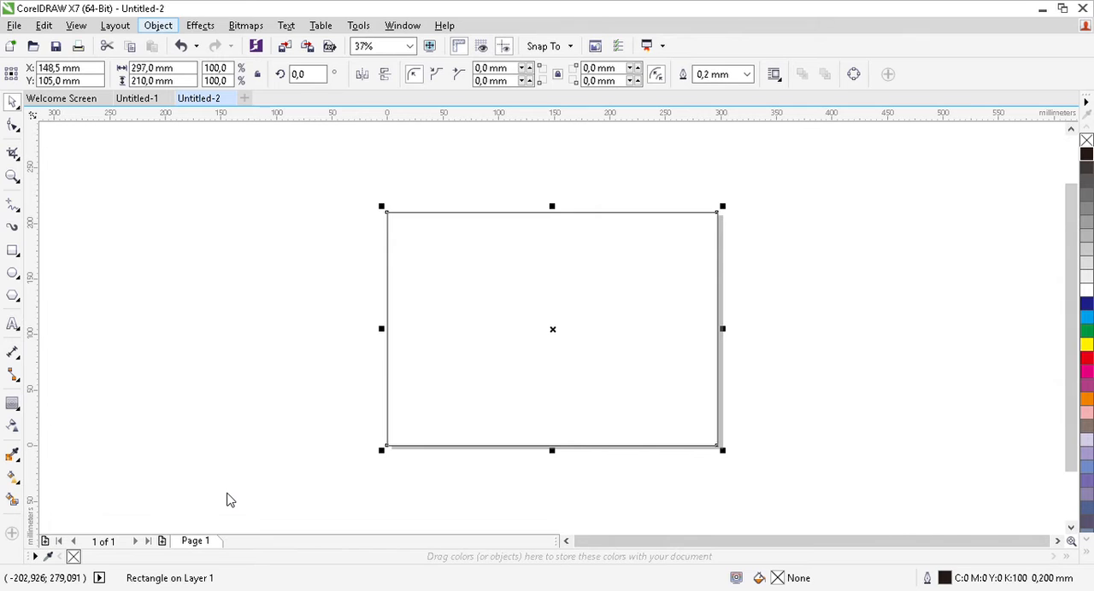
Give the page-sized rectangle a linear fountain fill running from black to white.
{"action": "key", "text": "alt+Return"}
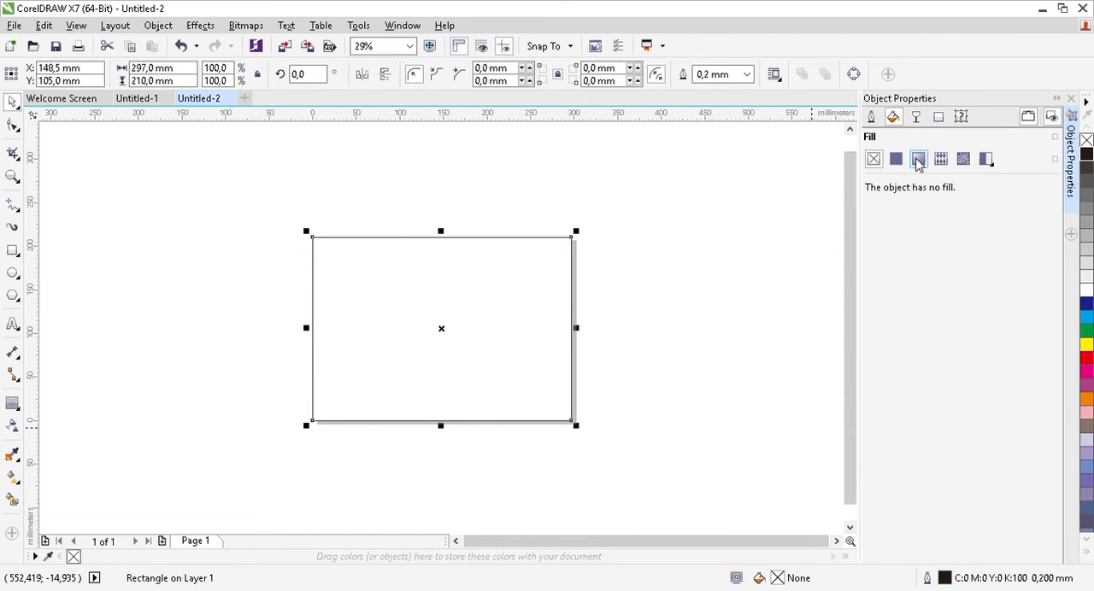
{"action": "left_click", "coordinate": [916, 162]}
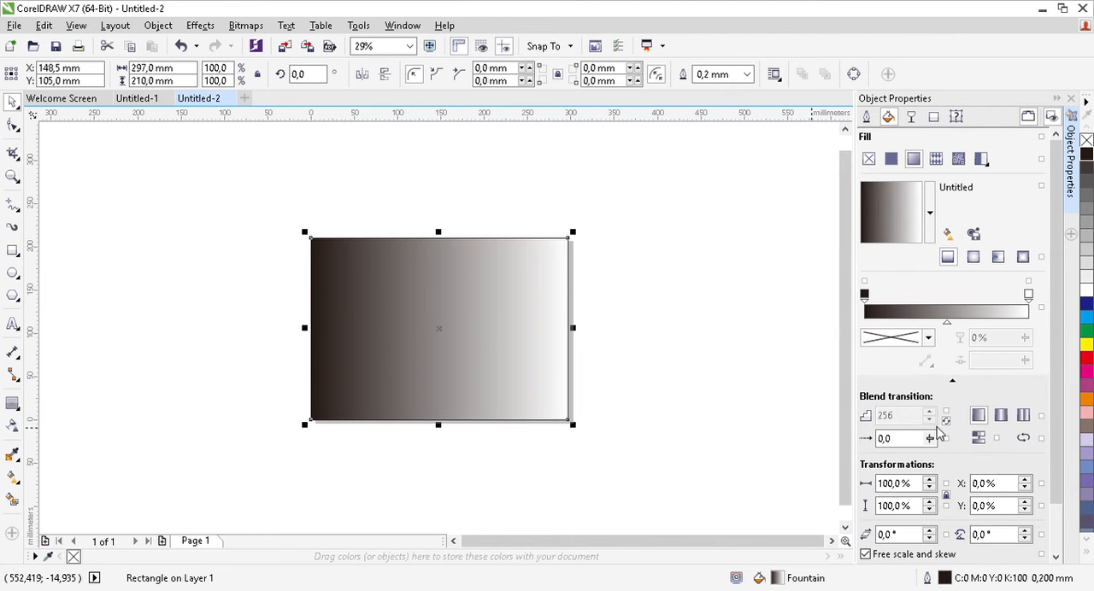
Try the Light Blue Shading preset as the rectangle's fountain fill and display its interactive fill handles.
{"action": "left_click", "coordinate": [937, 429]}
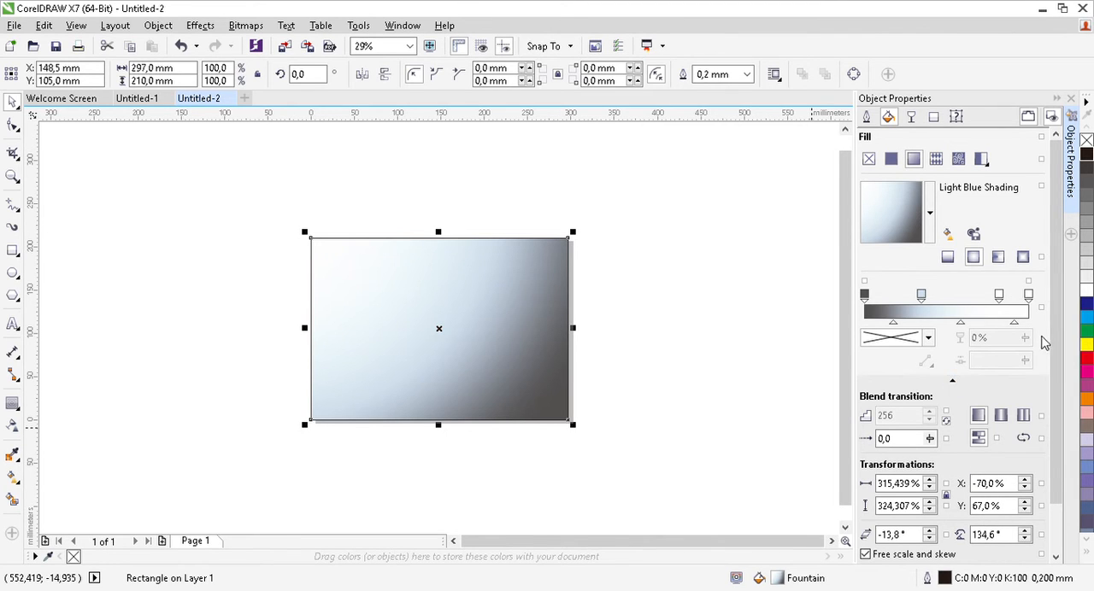
{"action": "scroll", "coordinate": [1064, 359], "scroll_direction": "down", "scroll_amount": 2}
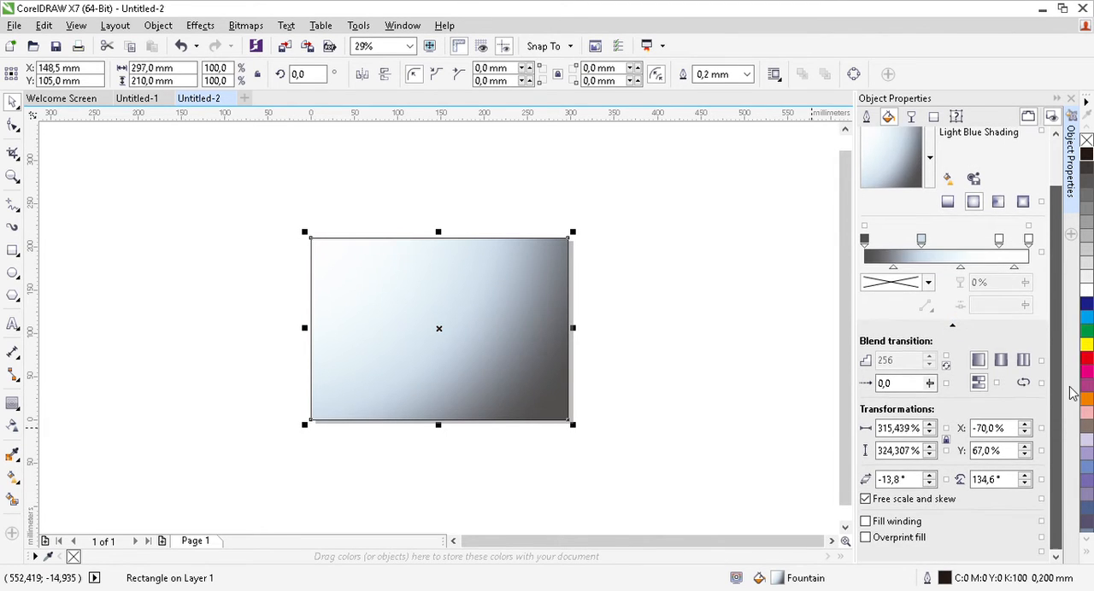
{"action": "scroll", "coordinate": [1081, 321], "scroll_direction": "up", "scroll_amount": 2}
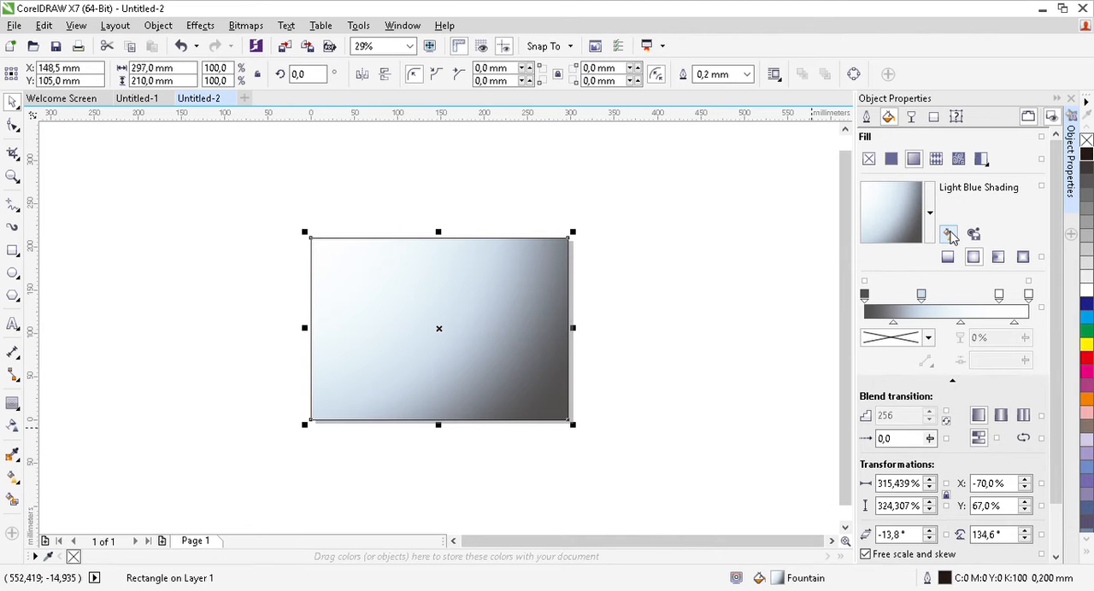
{"action": "left_click", "coordinate": [949, 234]}
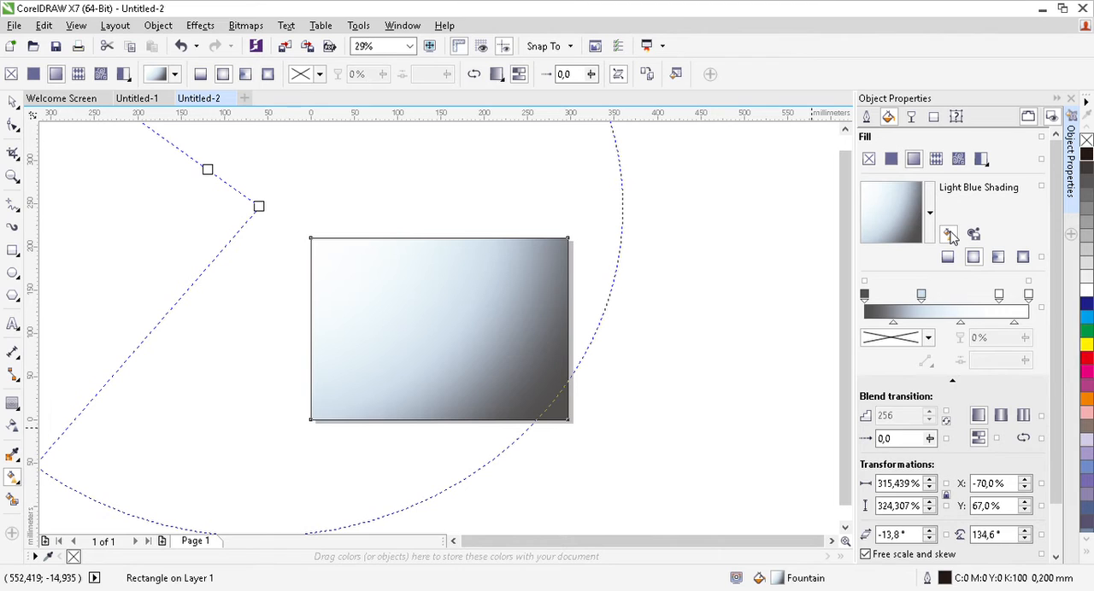
{"action": "left_click", "coordinate": [950, 235]}
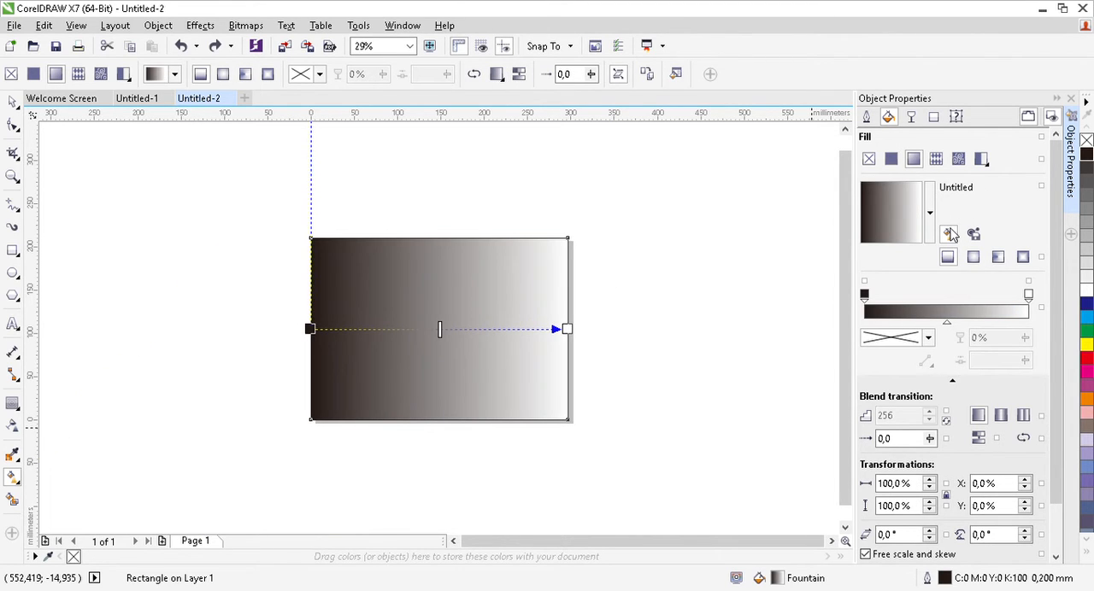
Close the object properties and add the artistic text "TURNER" in the empty area beside the page.
{"action": "left_click", "coordinate": [1069, 100]}
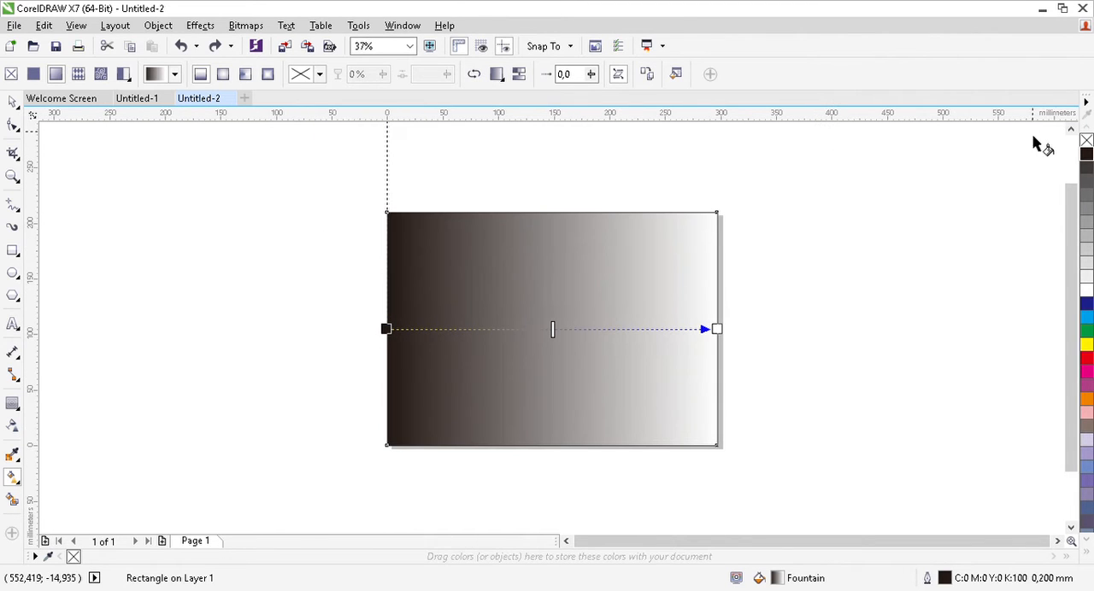
{"action": "left_click", "coordinate": [14, 103]}
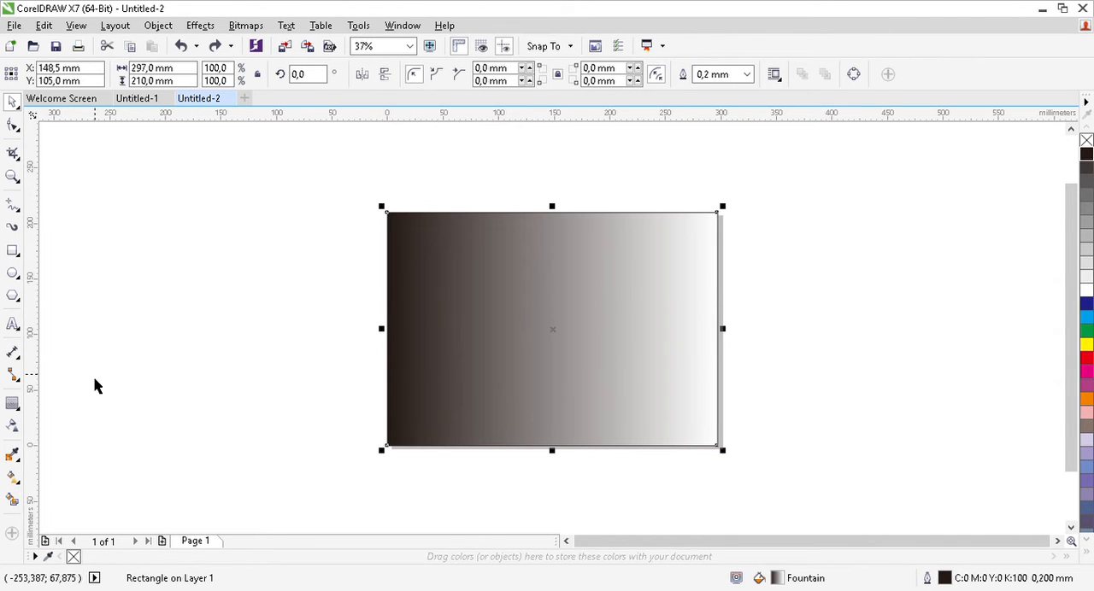
{"action": "left_click", "coordinate": [13, 324]}
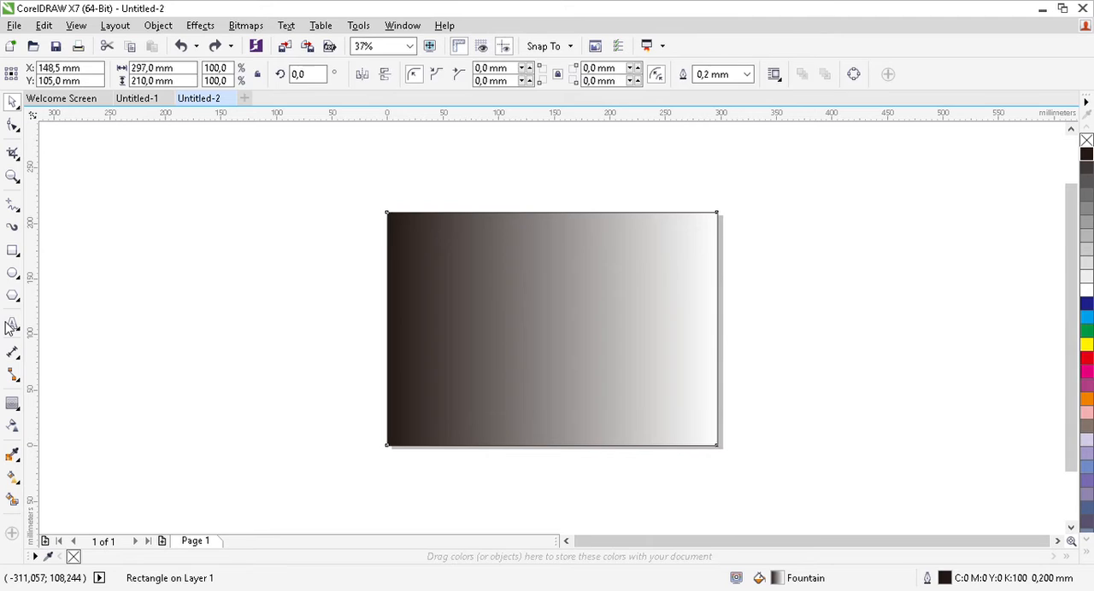
{"action": "left_click", "coordinate": [151, 246]}
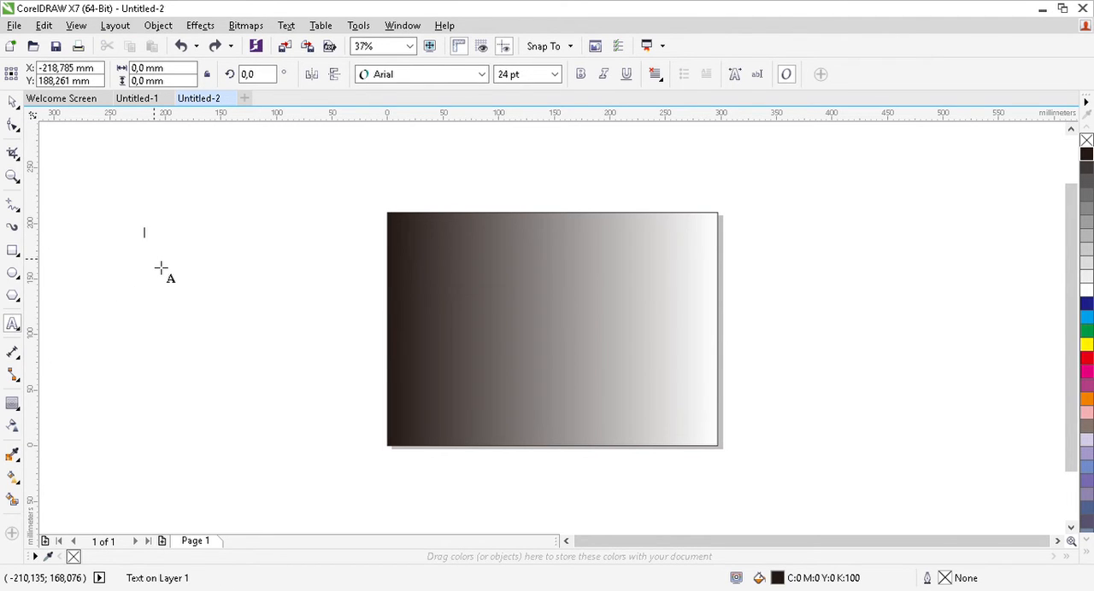
{"action": "type", "text": "T"}
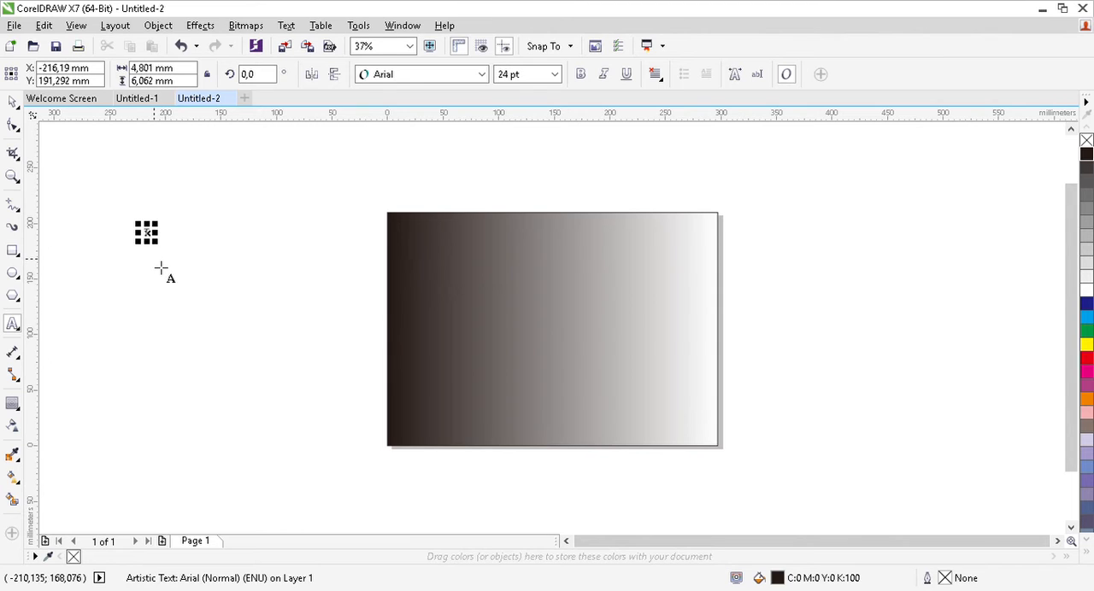
{"action": "type", "text": "URNER"}
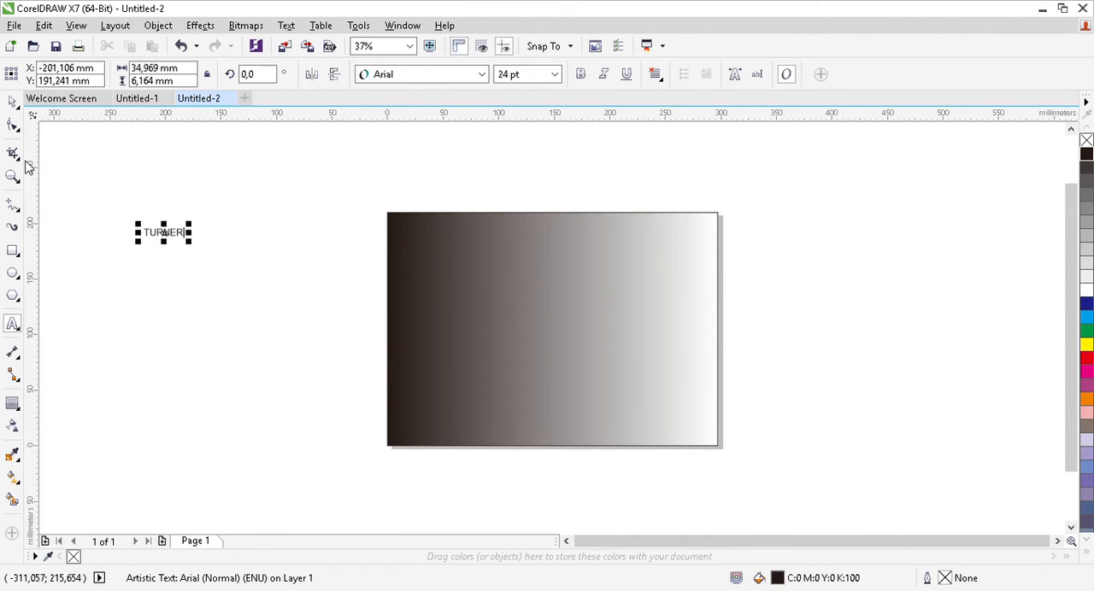
{"action": "left_click", "coordinate": [12, 102]}
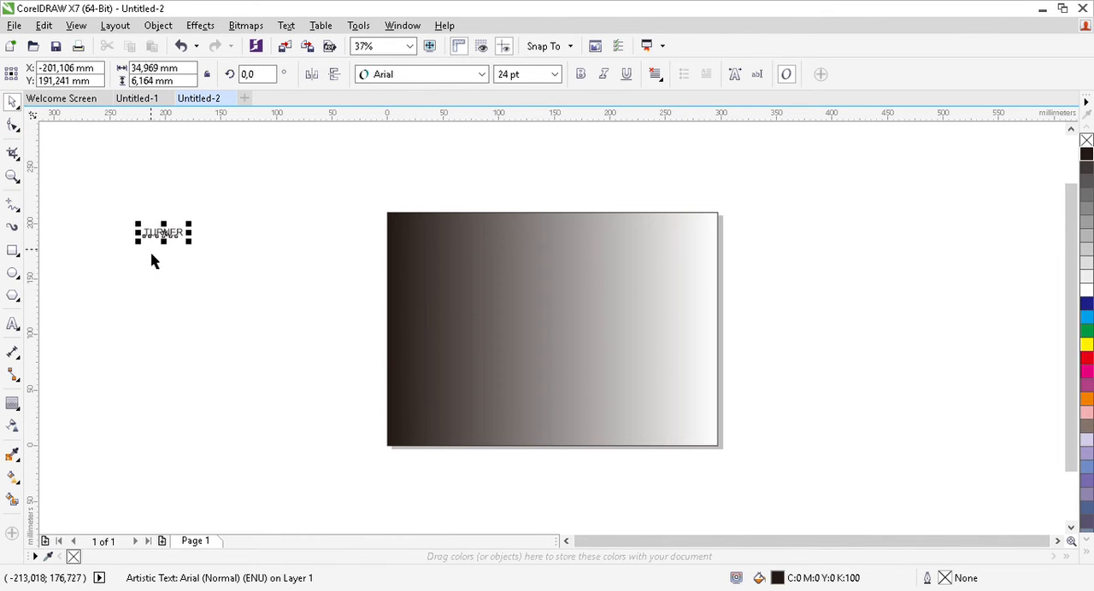
Stretch the TURNER text to about 194 mm wide and 113 mm high and move it farther from the page.
{"action": "left_click_drag", "start_coordinate": [174, 253], "coordinate": [174, 303]}
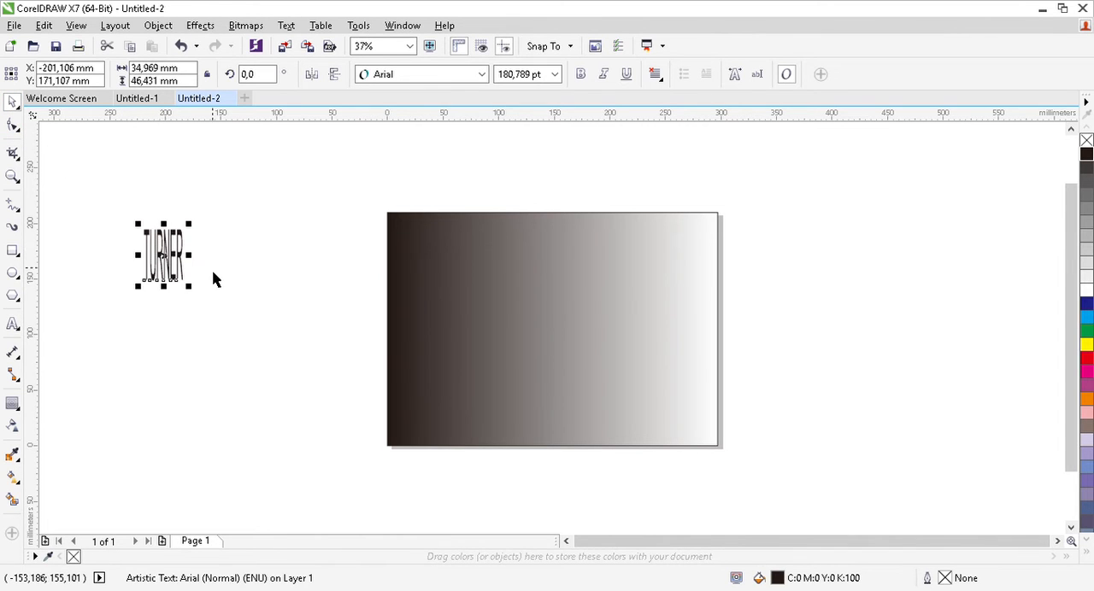
{"action": "left_click_drag", "start_coordinate": [196, 258], "coordinate": [337, 270]}
{"action": "left_click_drag", "start_coordinate": [243, 298], "coordinate": [241, 373]}
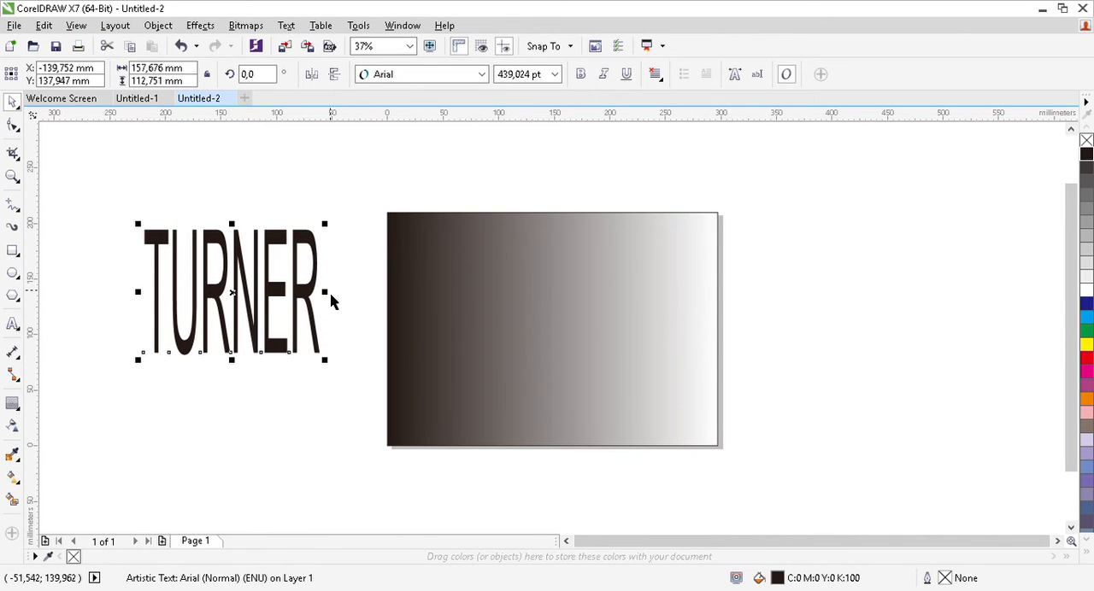
{"action": "left_click_drag", "start_coordinate": [331, 299], "coordinate": [375, 301]}
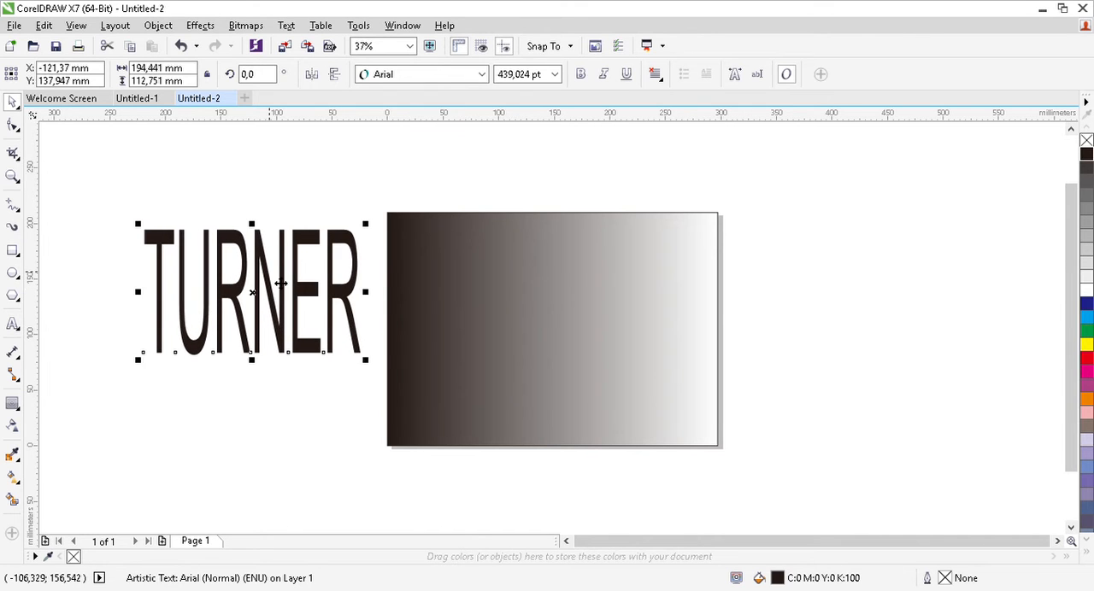
{"action": "left_click_drag", "start_coordinate": [284, 284], "coordinate": [224, 266]}
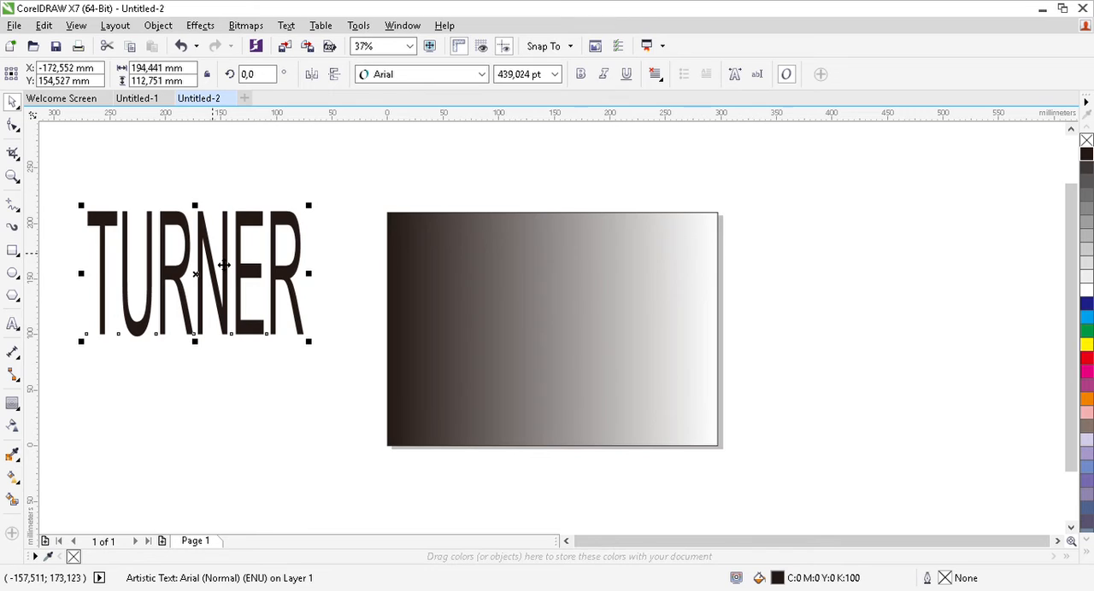
Change the font of the TURNER text to Eras Bold ITC.
{"action": "left_click", "coordinate": [471, 76]}
{"action": "left_click", "coordinate": [486, 76]}
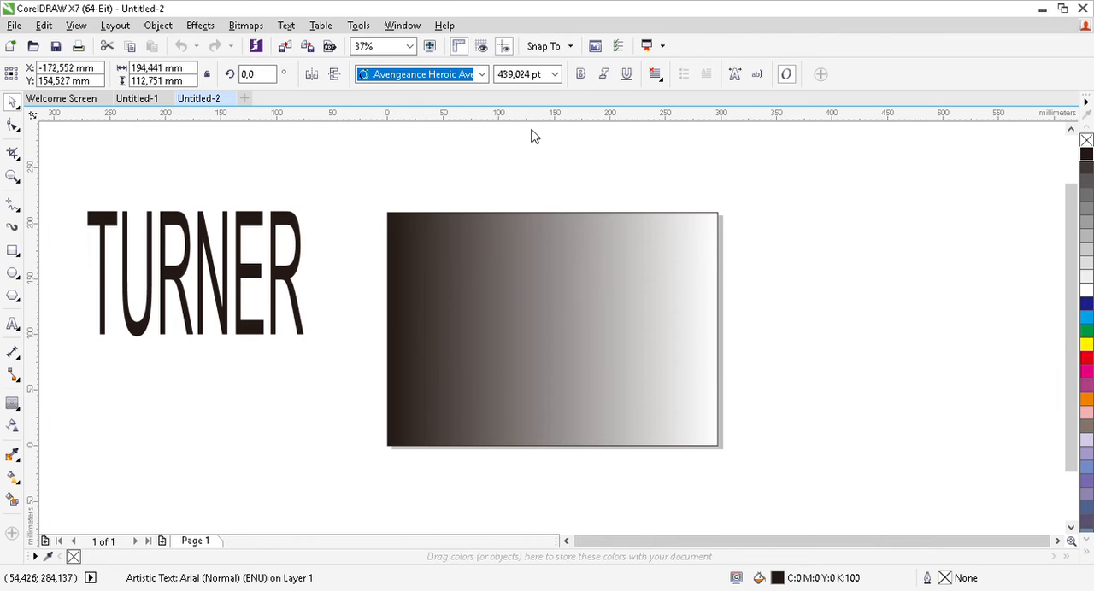
{"action": "scroll", "coordinate": [454, 108], "scroll_direction": "down", "scroll_amount": 2}
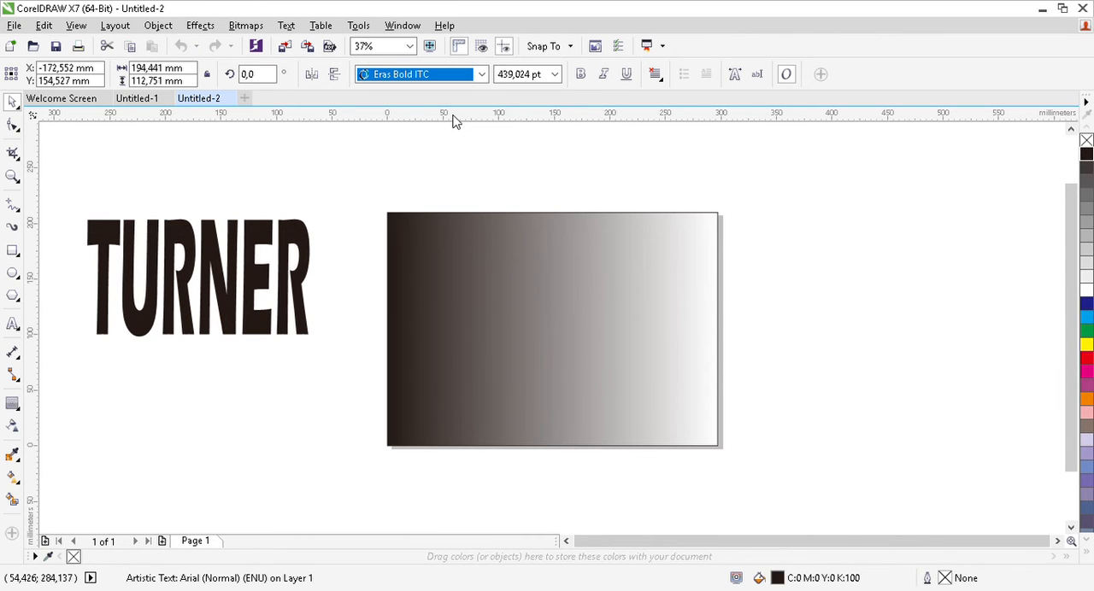
{"action": "key", "text": "Return"}
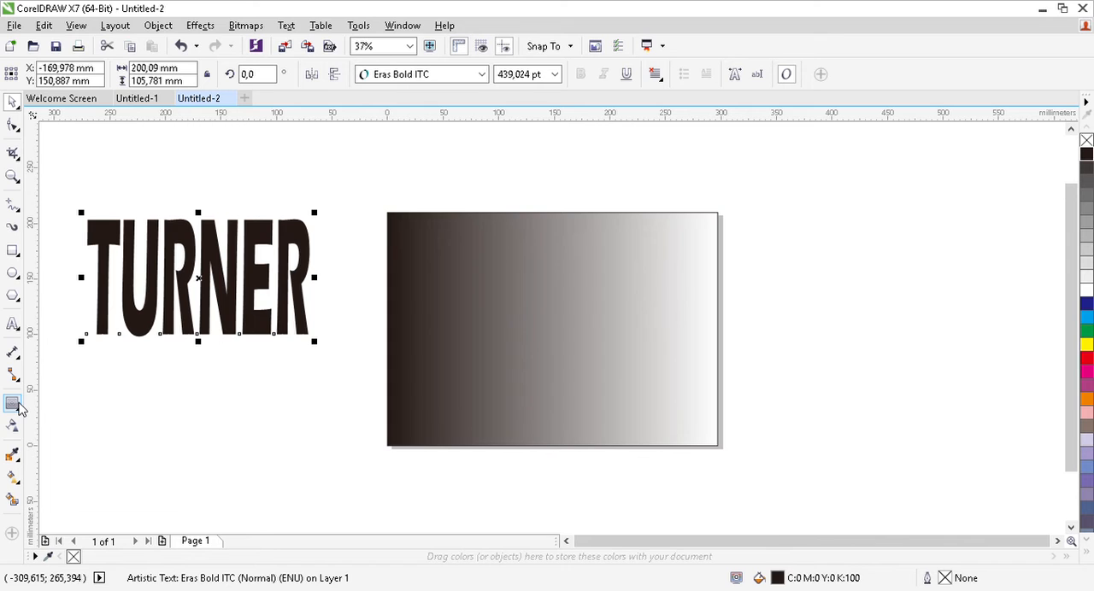
Add a one-step outside contour with an offset of about 7.8 mm around the TURNER text.
{"action": "left_click", "coordinate": [18, 407]}
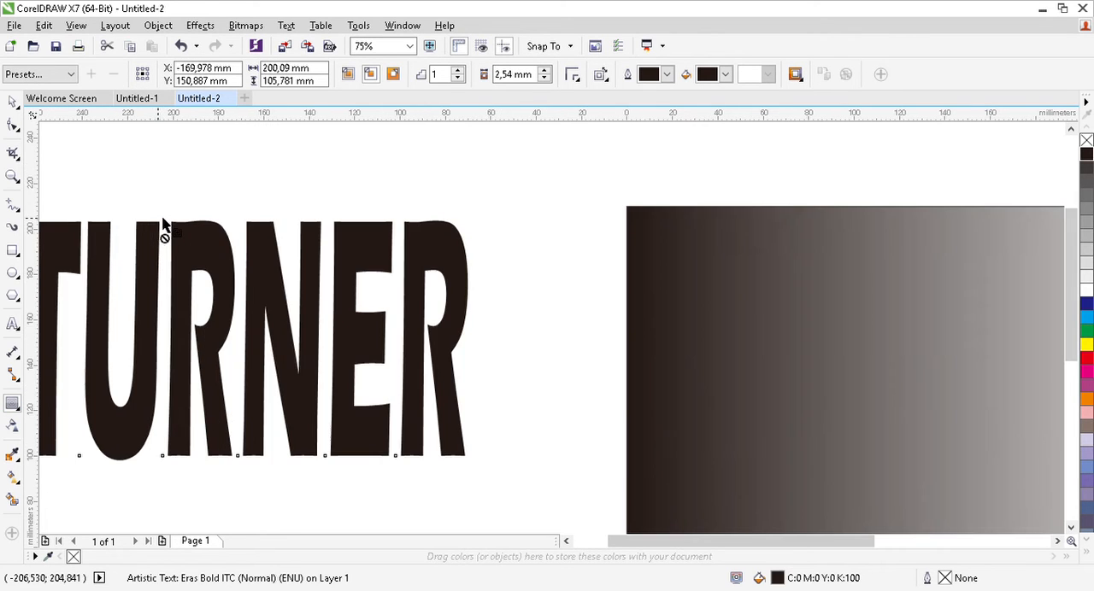
{"action": "scroll", "coordinate": [164, 230], "scroll_direction": "up", "scroll_amount": 2}
{"action": "left_click_drag", "start_coordinate": [182, 229], "coordinate": [179, 212]}
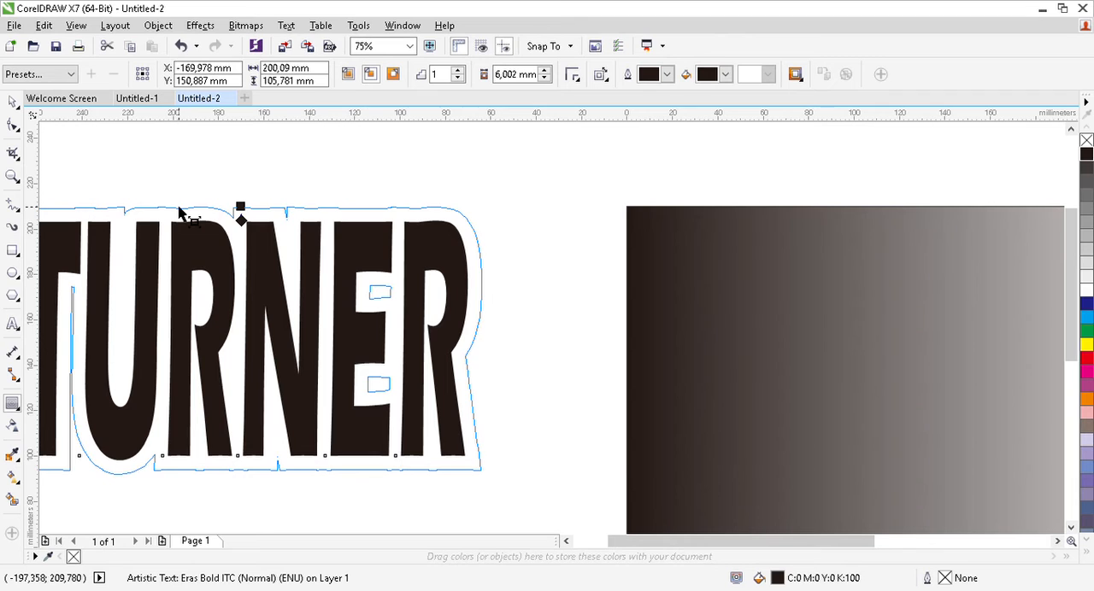
{"action": "left_click_drag", "start_coordinate": [179, 214], "coordinate": [182, 209]}
{"action": "scroll", "coordinate": [181, 210], "scroll_direction": "down", "scroll_amount": 2}
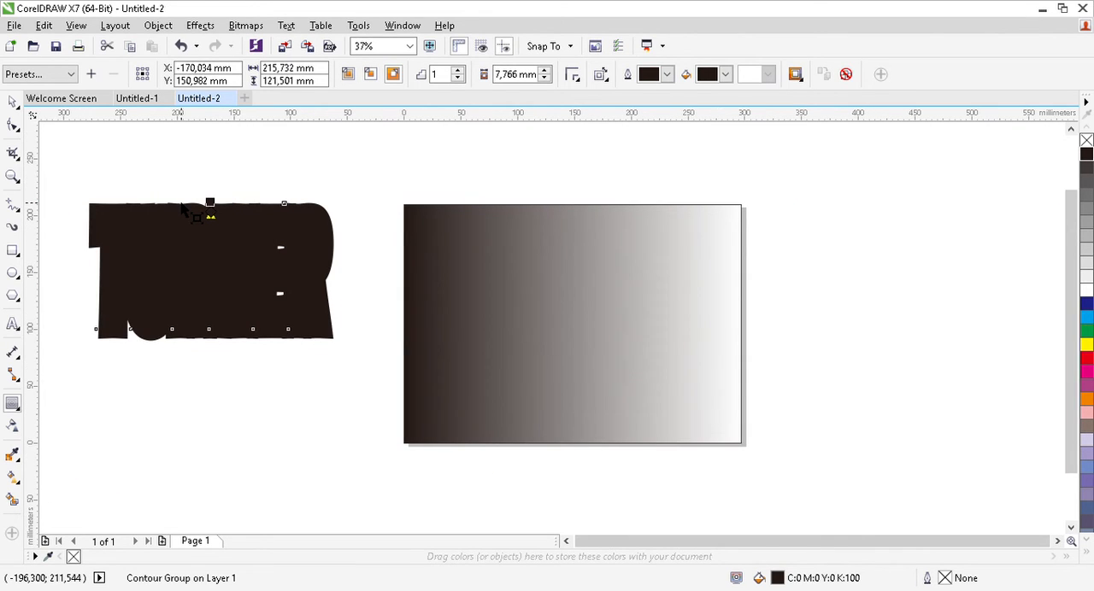
{"action": "left_click", "coordinate": [13, 102]}
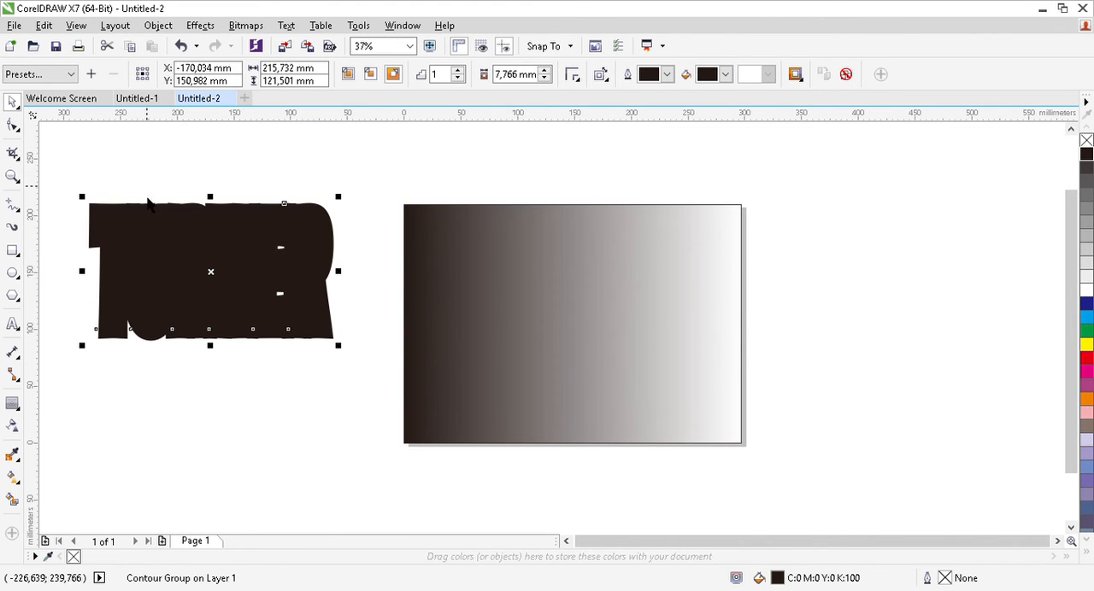
Break the contour group apart and move the TURNER text below the contour shape.
{"action": "left_click_drag", "start_coordinate": [152, 241], "coordinate": [188, 267]}
{"action": "left_click", "coordinate": [153, 160]}
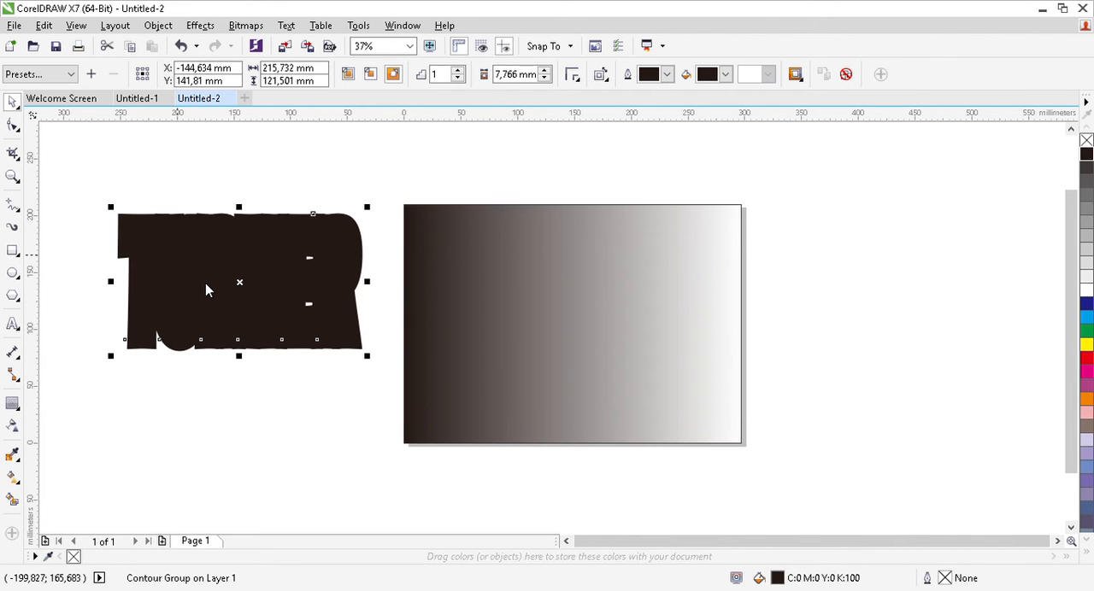
{"action": "key", "text": "ctrl+k"}
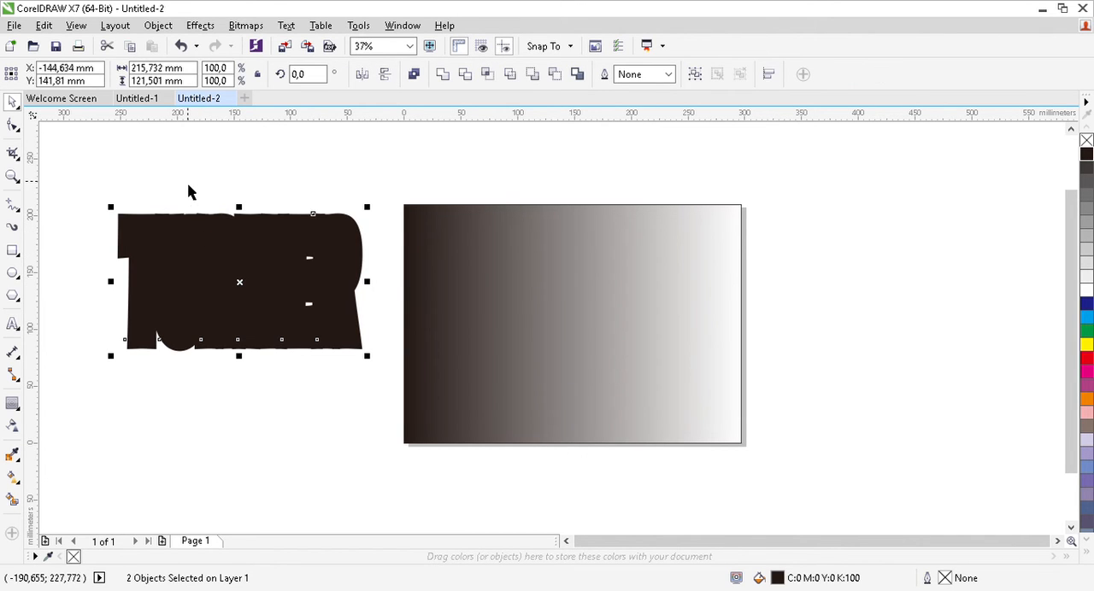
{"action": "left_click", "coordinate": [189, 195]}
{"action": "left_click_drag", "start_coordinate": [187, 232], "coordinate": [183, 400]}
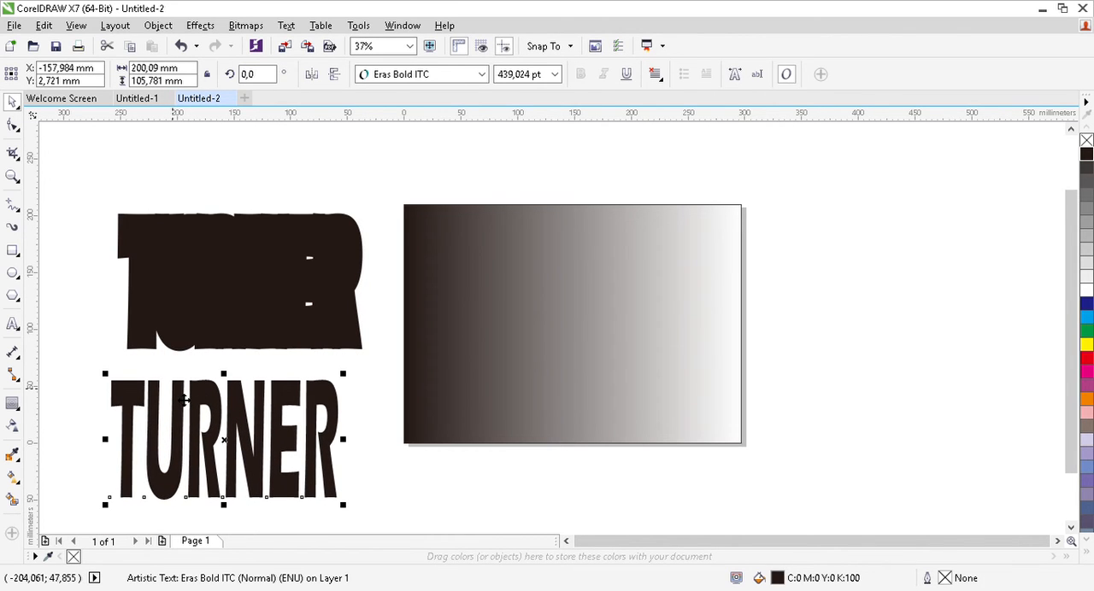
Fill the separated contour shape with 20% black and give it a black hairline outline.
{"action": "left_click", "coordinate": [221, 277]}
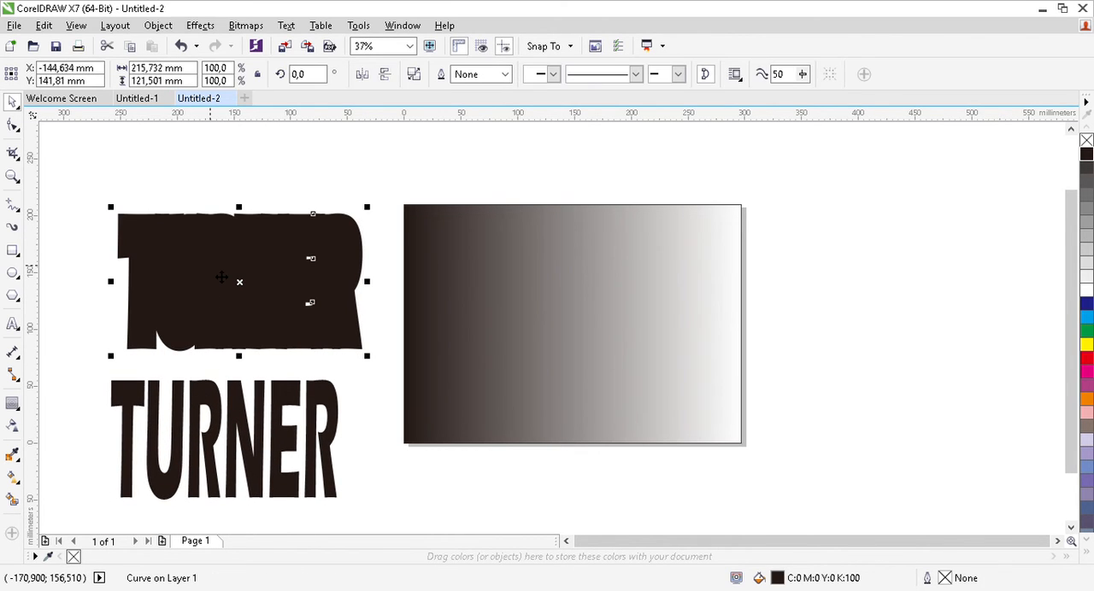
{"action": "left_click", "coordinate": [1086, 264]}
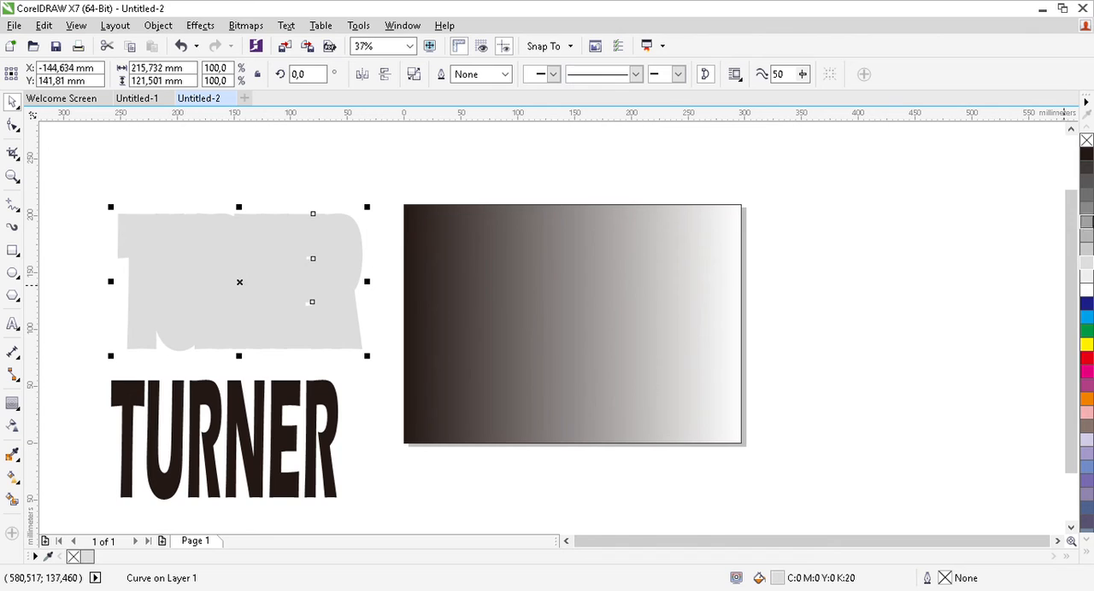
{"action": "right_click", "coordinate": [1087, 159]}
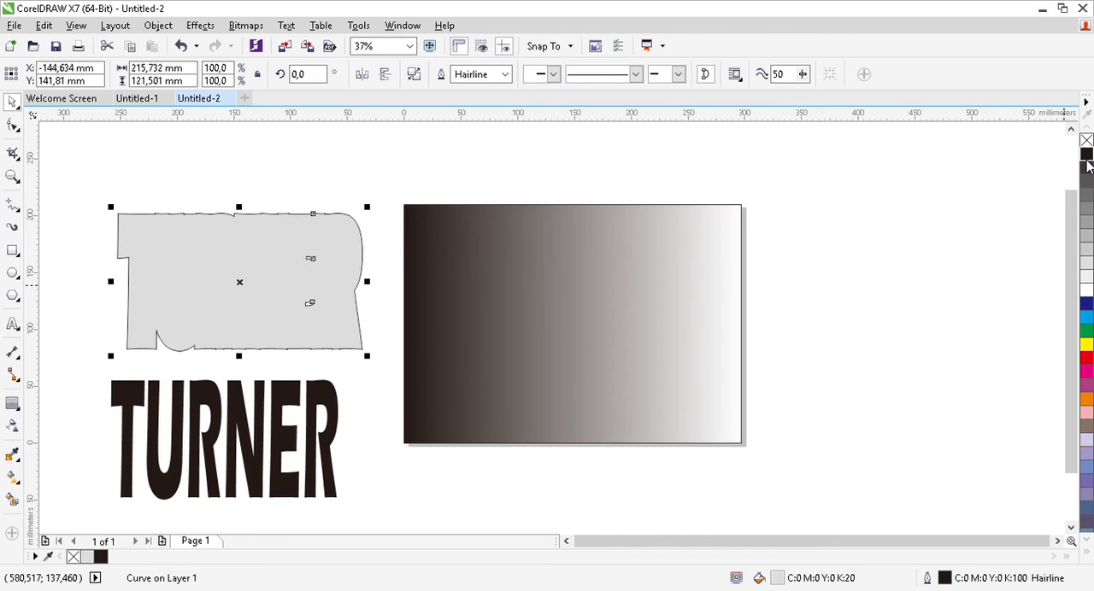
Set the outline width of the grey contour shape to 5 mm.
{"action": "left_click", "coordinate": [504, 77]}
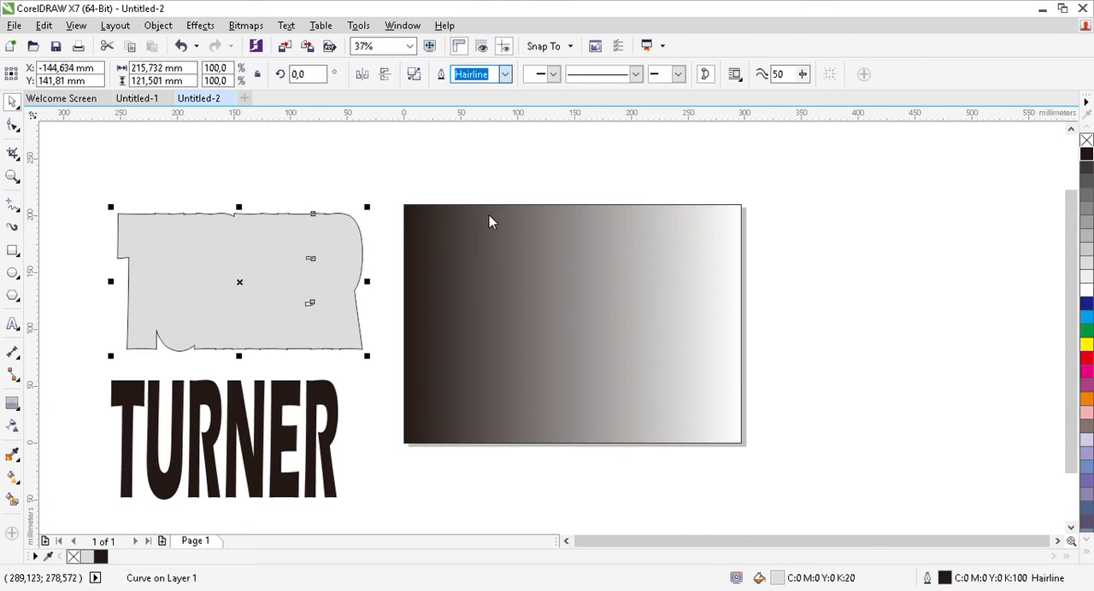
{"action": "type", "text": "3"}
{"action": "key", "text": "Return"}
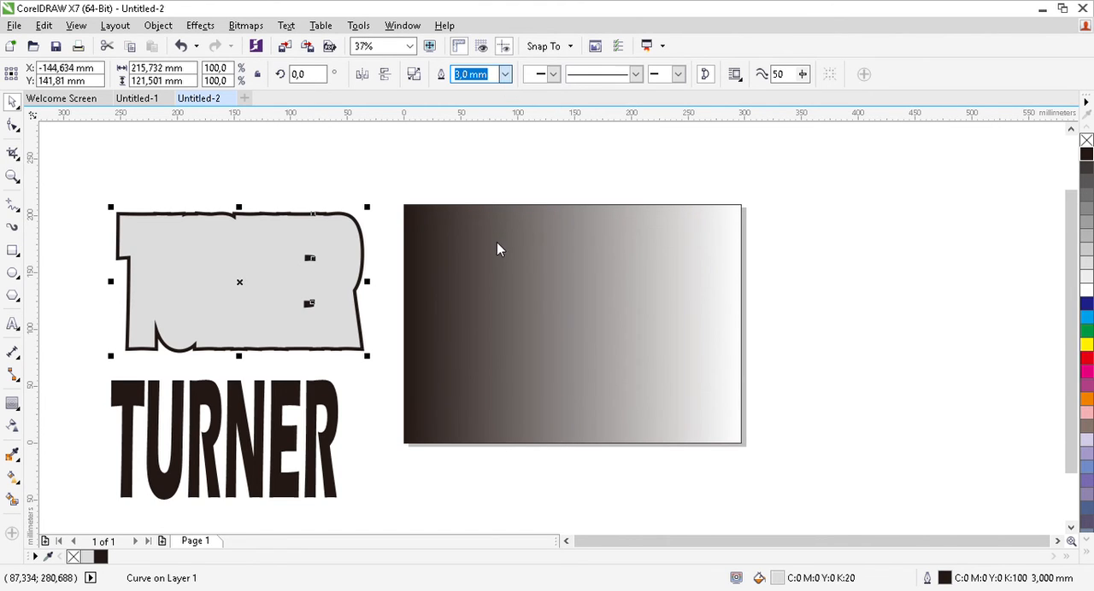
{"action": "type", "text": "5"}
{"action": "key", "text": "Return"}
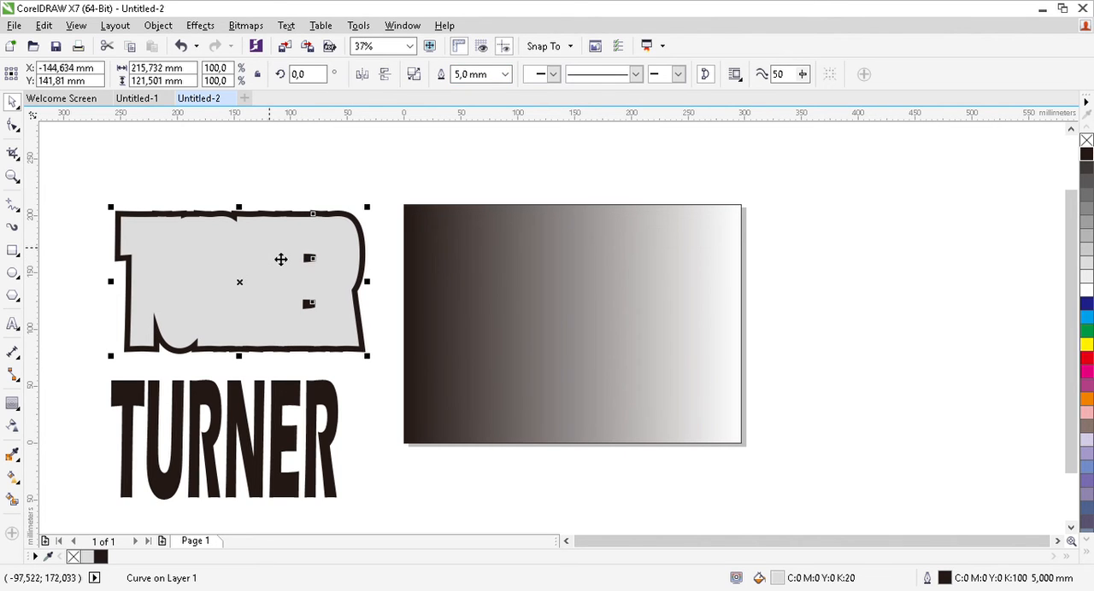
Move the TURNER text onto the grey contour shape so the outline surrounds the letters evenly.
{"action": "left_click_drag", "start_coordinate": [214, 451], "coordinate": [236, 294]}
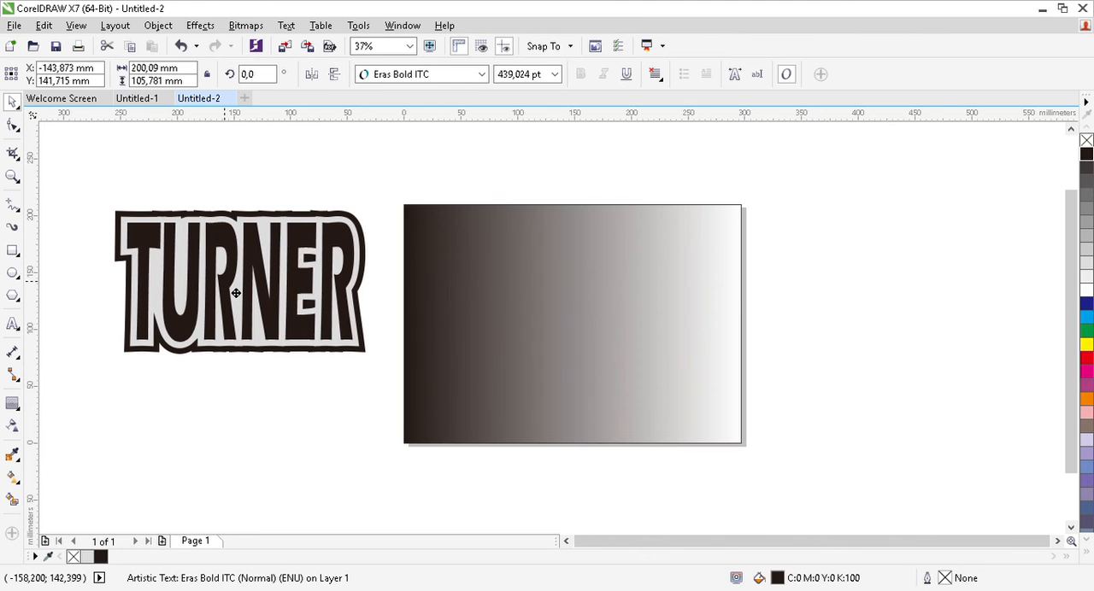
{"action": "left_click_drag", "start_coordinate": [236, 293], "coordinate": [235, 294]}
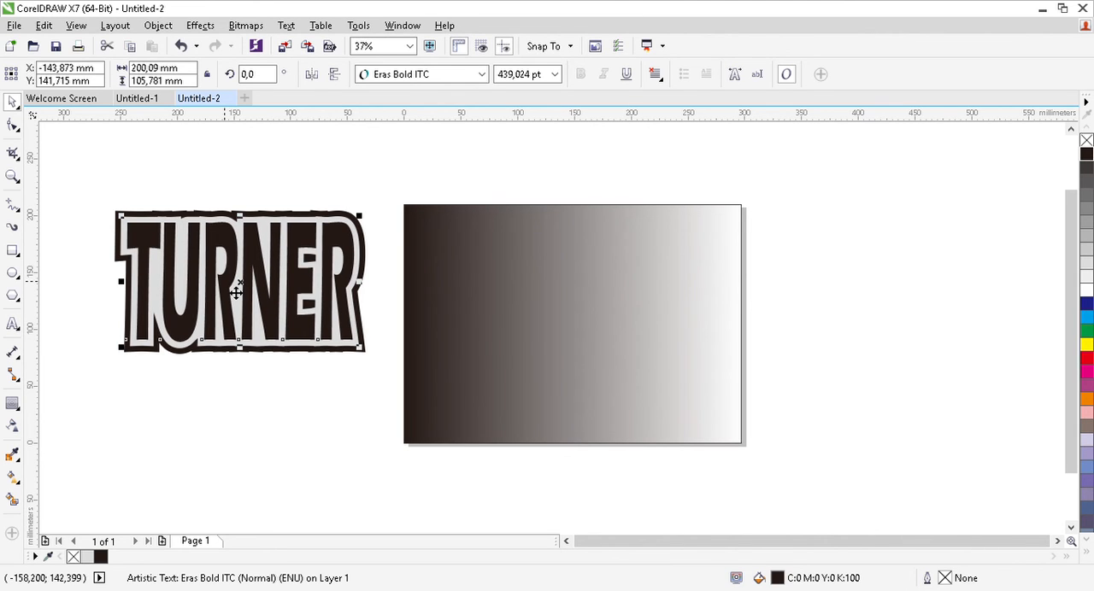
{"action": "left_click", "coordinate": [200, 181]}
Group the TURNER text with its contour shape and place the group near the centre of the gradient background.
{"action": "left_click_drag", "start_coordinate": [93, 169], "coordinate": [380, 415]}
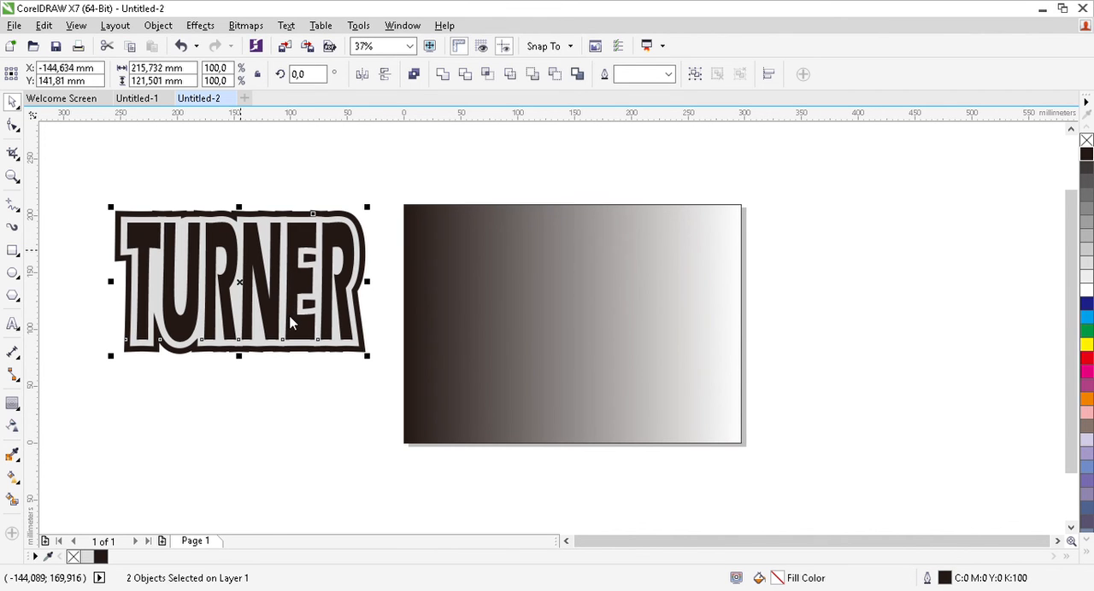
{"action": "key", "text": "ctrl+g"}
{"action": "left_click_drag", "start_coordinate": [258, 267], "coordinate": [597, 301]}
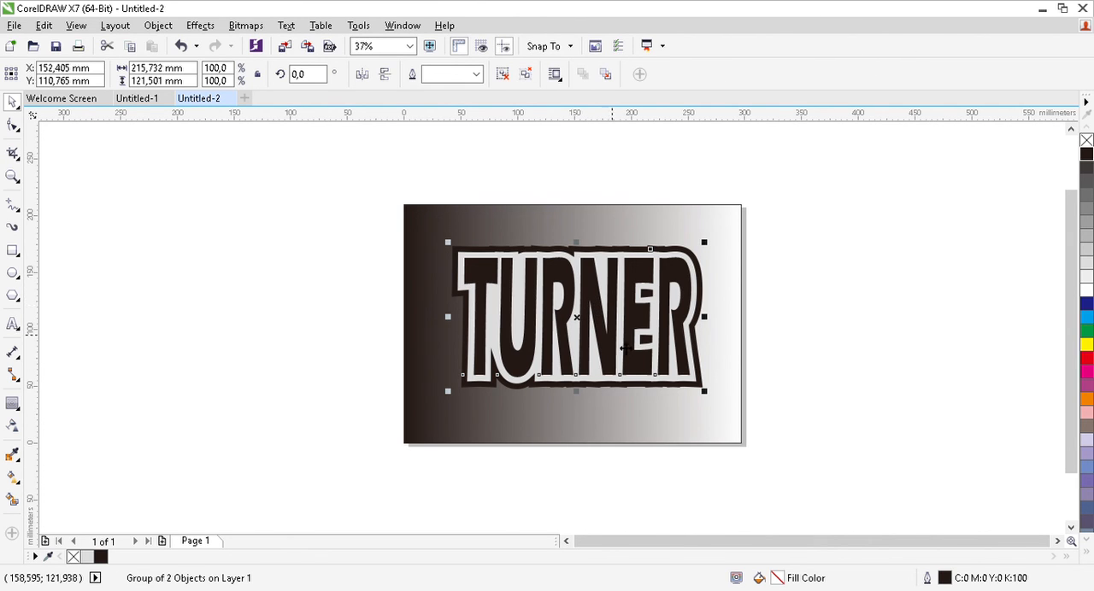
{"action": "left_click_drag", "start_coordinate": [596, 296], "coordinate": [613, 294]}
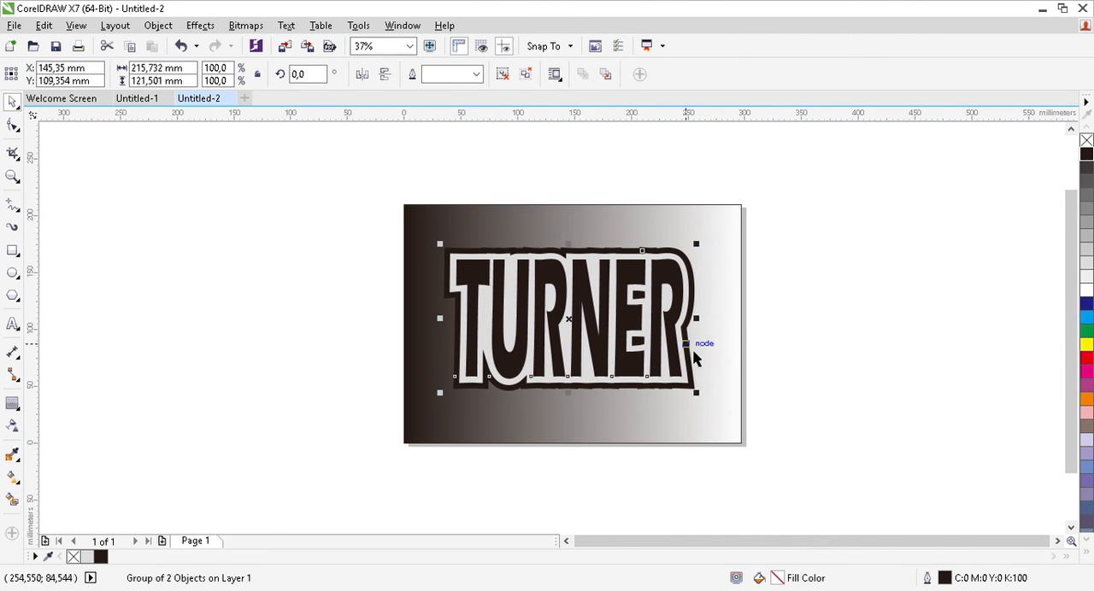
{"action": "left_click", "coordinate": [791, 264]}
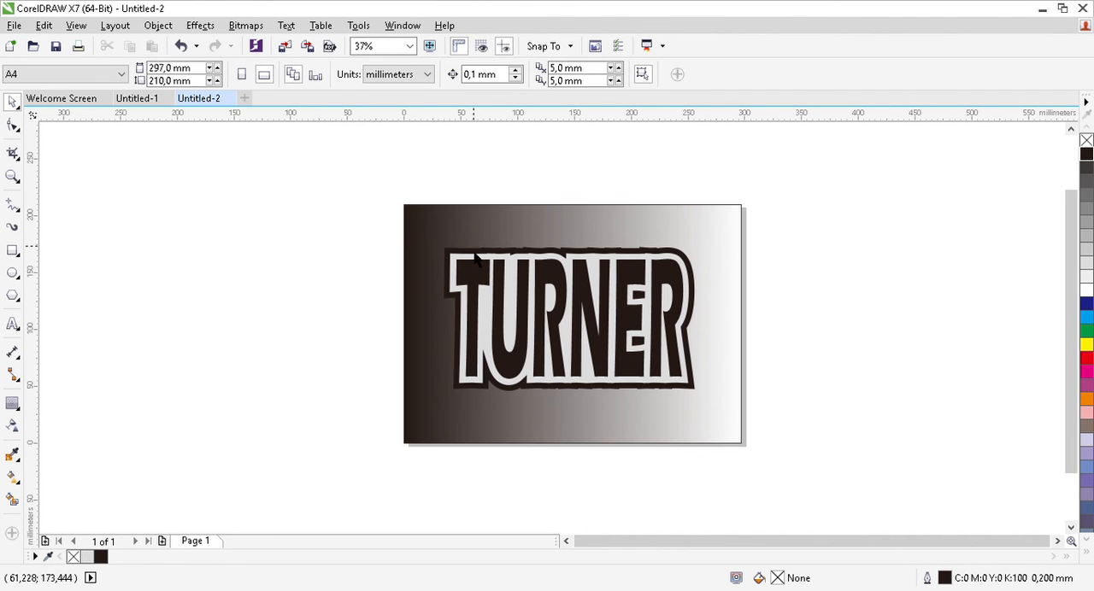
Group the TURNER lettering with the gradient background rectangle and clear the selection.
{"action": "left_click_drag", "start_coordinate": [352, 155], "coordinate": [785, 499]}
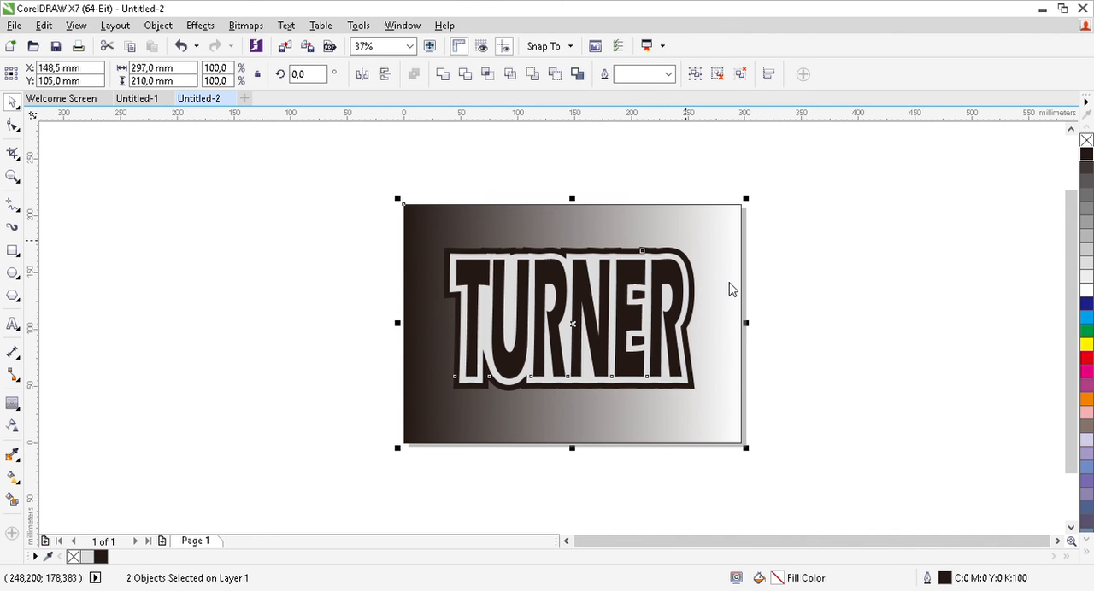
{"action": "key", "text": "ctrl+g"}
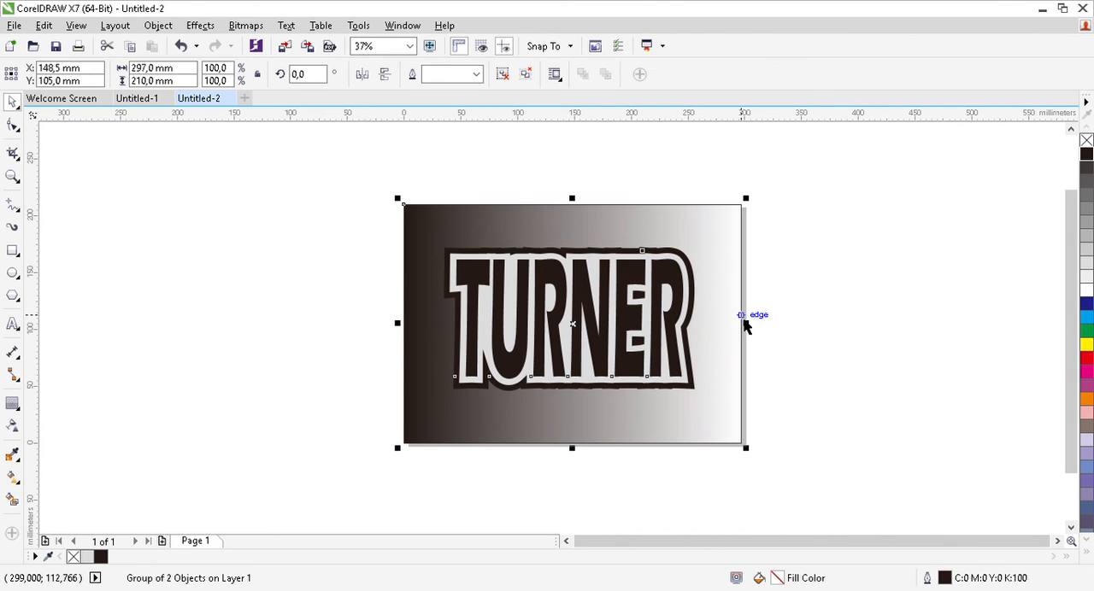
{"action": "left_click", "coordinate": [797, 252]}
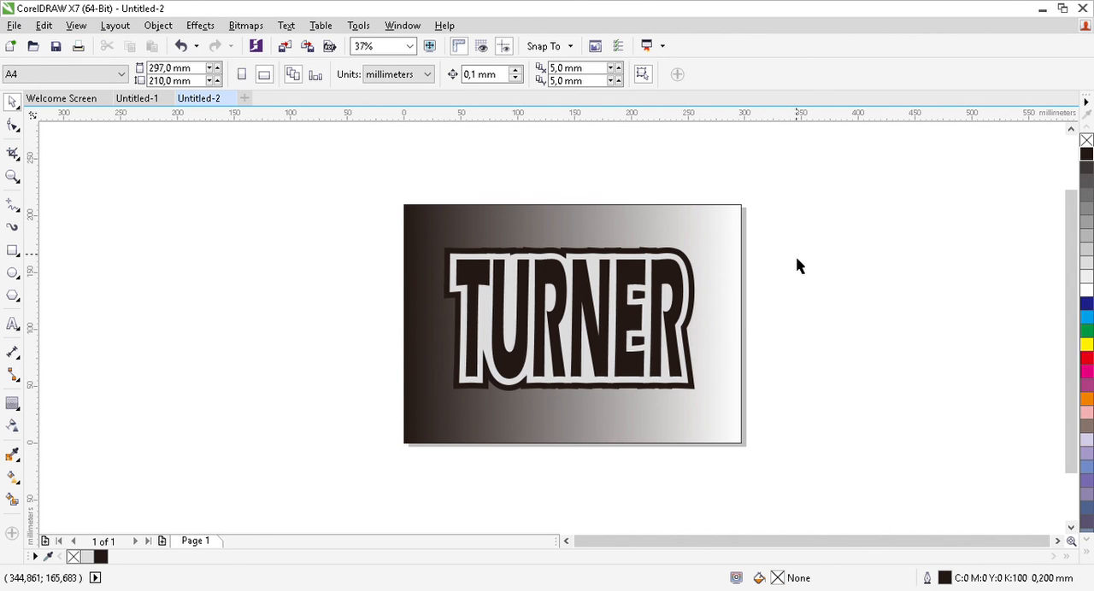